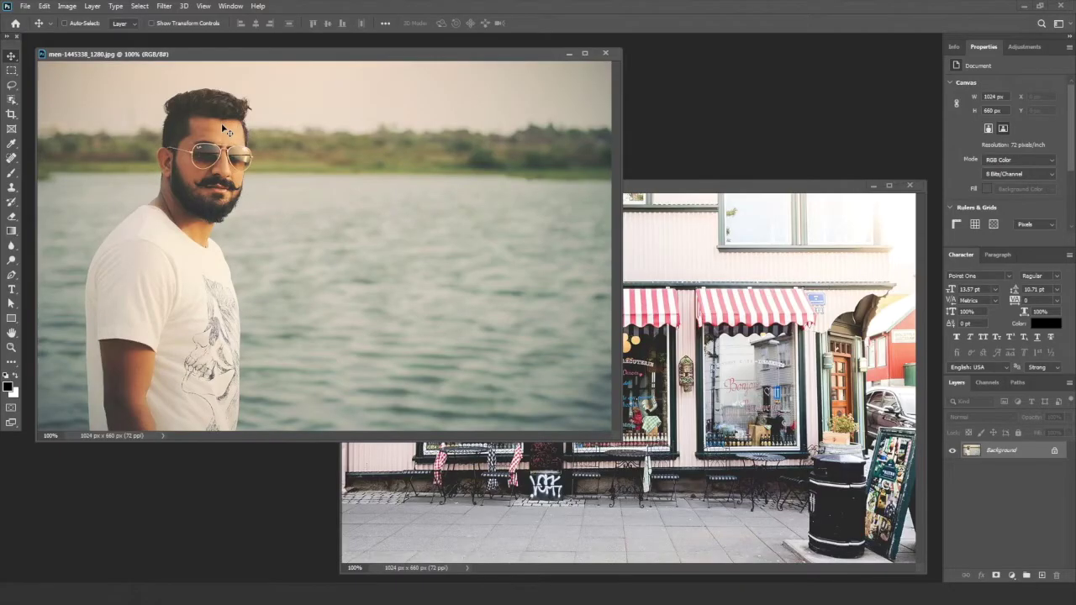
Move the bearded man's portrait window so it overlaps in front of the storefront photo
{"action": "left_click", "coordinate": [720, 343]}
{"action": "left_click_drag", "start_coordinate": [325, 54], "coordinate": [463, 116]}
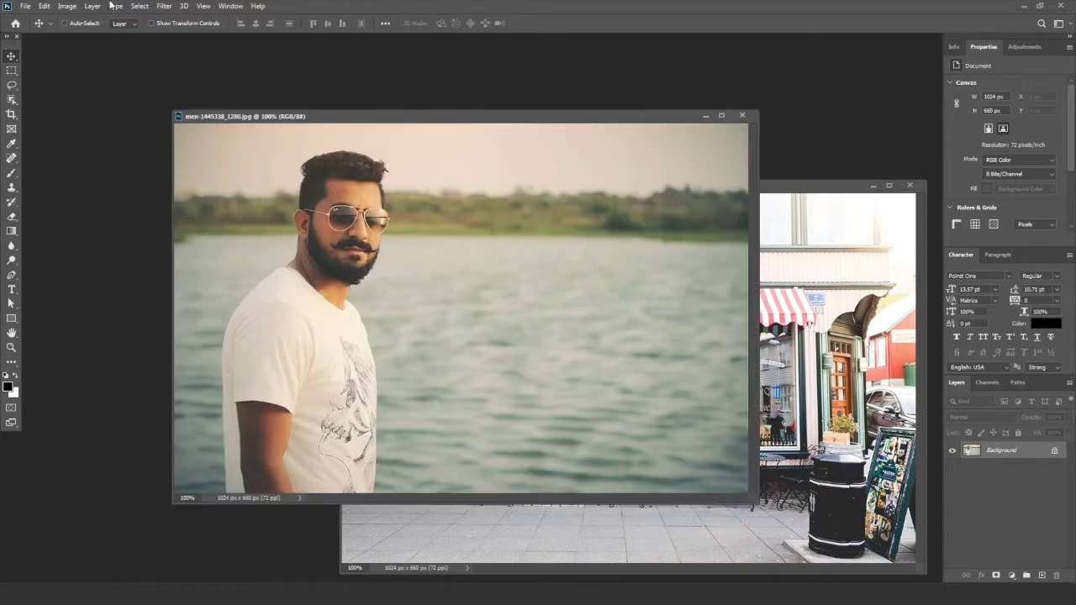
{"action": "left_click", "coordinate": [10, 100]}
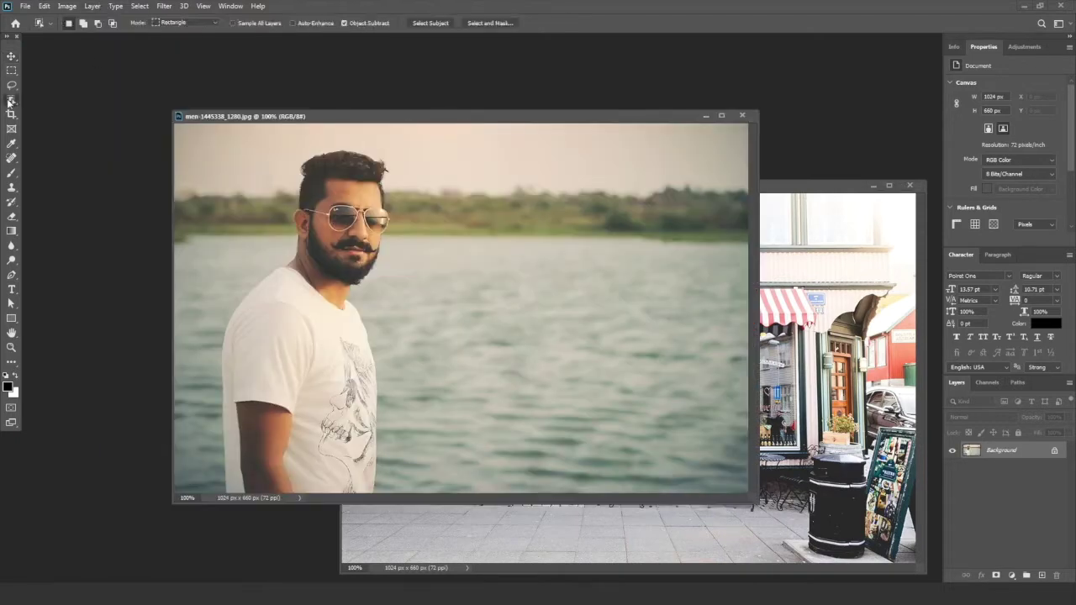
Select the bearded man from the lake background using Object Selection's Select Subject
{"action": "right_click", "coordinate": [10, 101]}
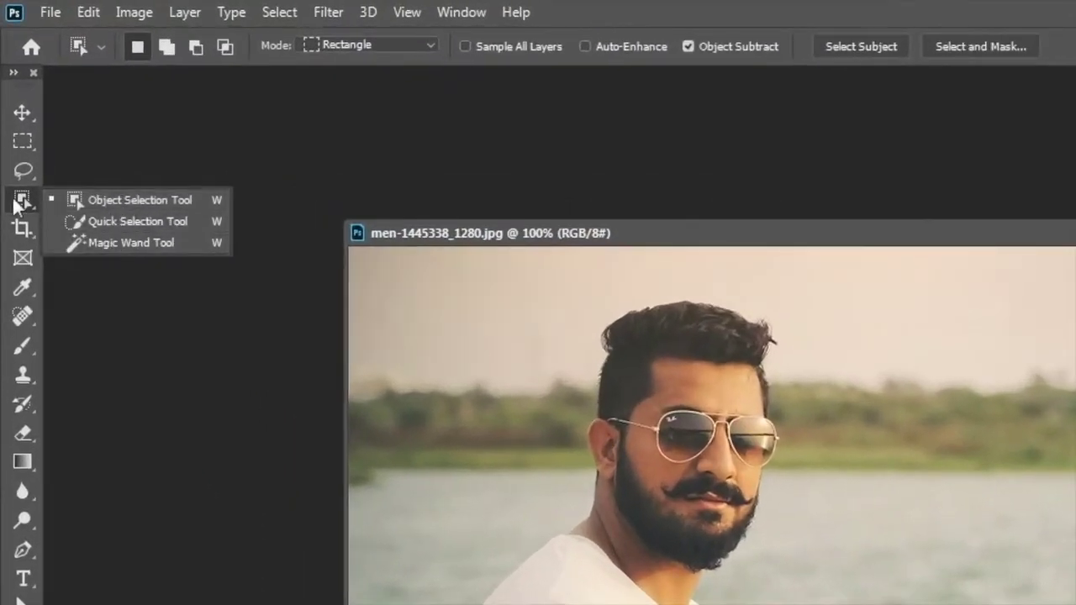
{"action": "left_click", "coordinate": [13, 101]}
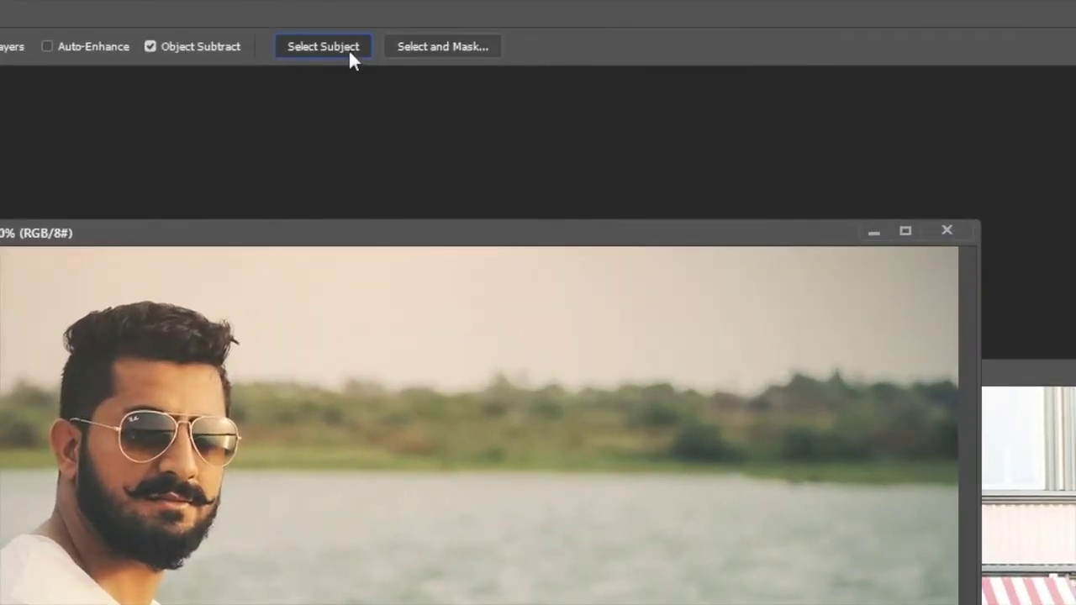
{"action": "left_click", "coordinate": [349, 52]}
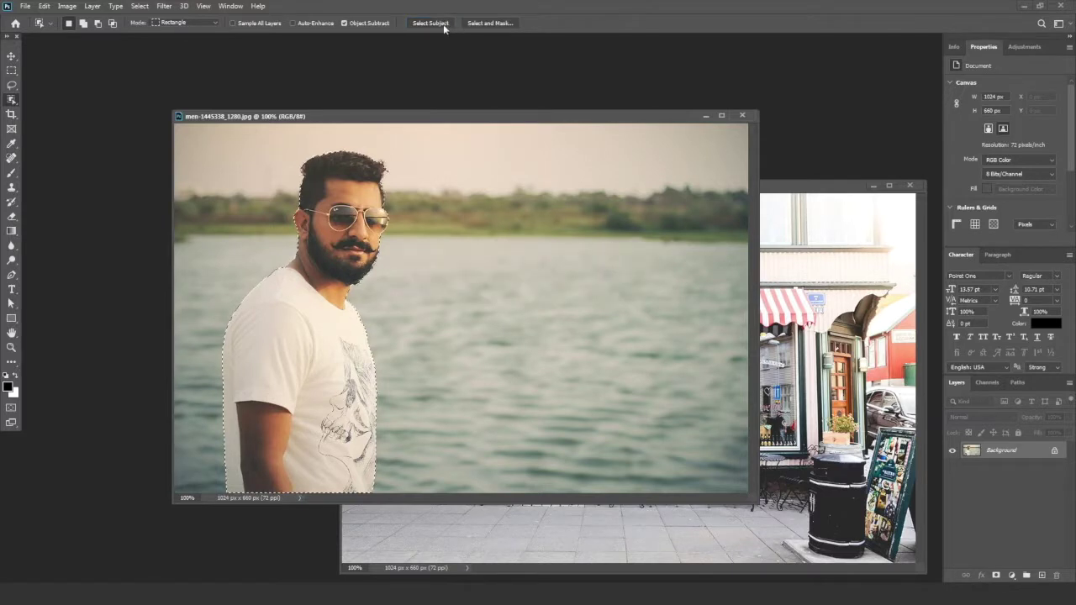
{"action": "left_click", "coordinate": [10, 57]}
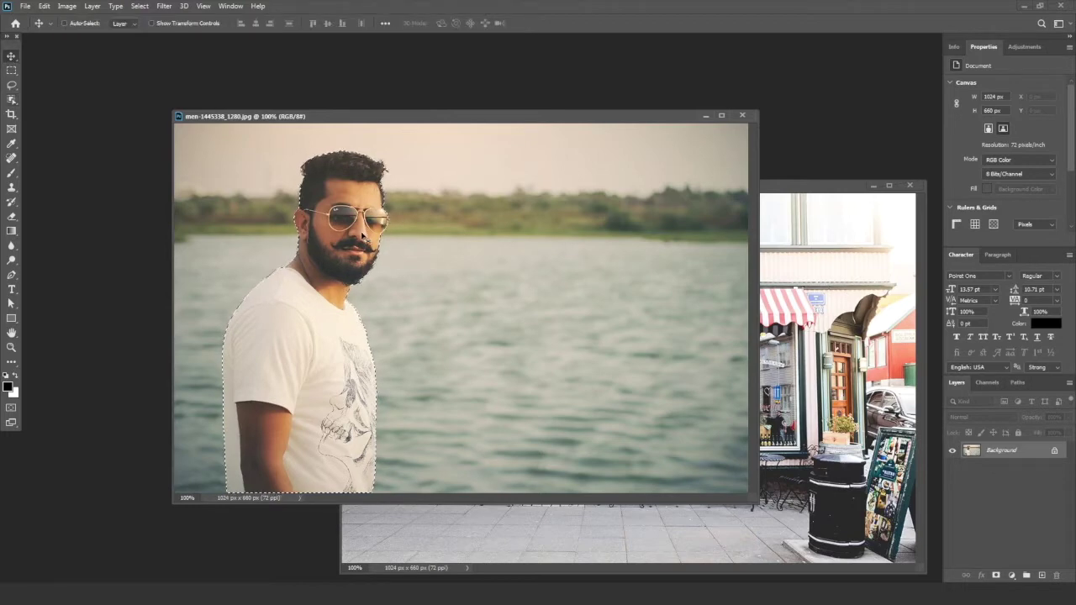
Drag the selected man into the storefront as Layer 1, centred in front of the bistro
{"action": "left_click_drag", "start_coordinate": [363, 238], "coordinate": [756, 301]}
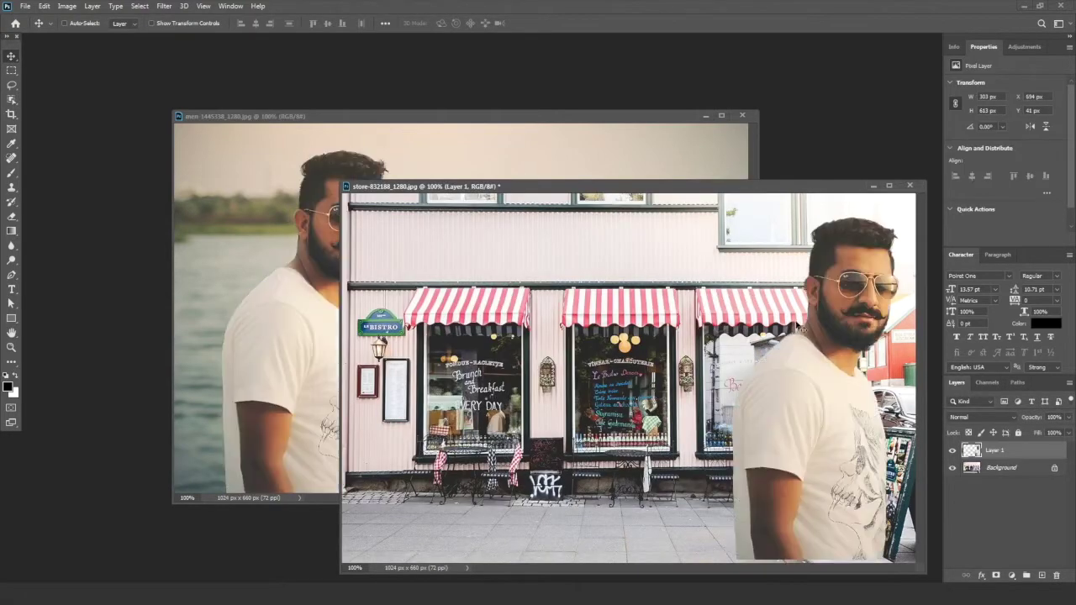
{"action": "mouse_move", "coordinate": [814, 416]}
{"action": "left_mouse_down"}
{"action": "mouse_move", "coordinate": [636, 405]}
{"action": "mouse_move", "coordinate": [627, 416]}
{"action": "left_mouse_up"}
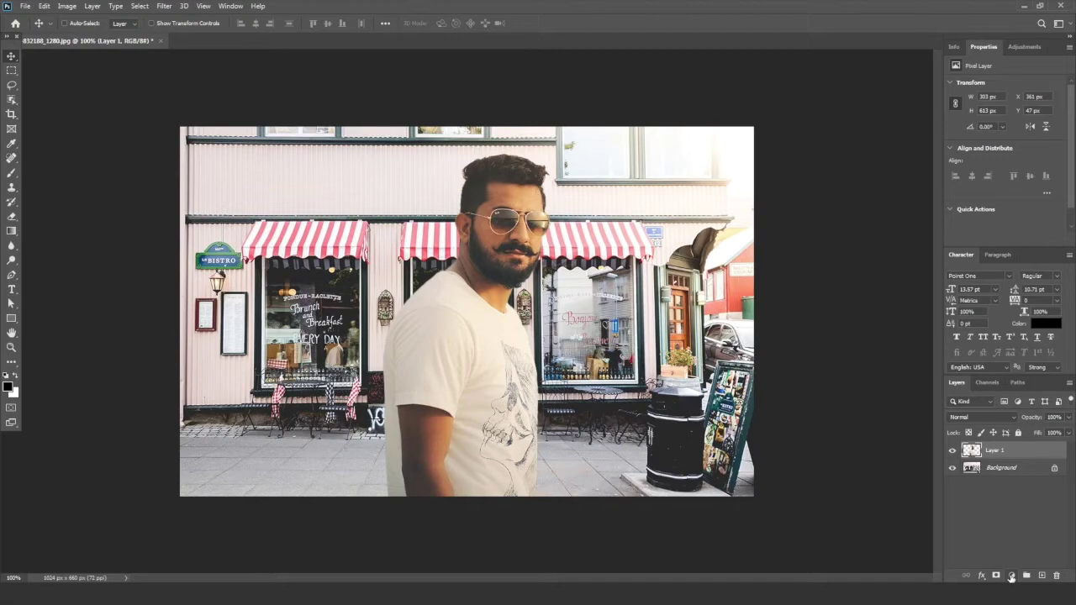
Clip a Hue/Saturation adjustment to the man's layer with Saturation around -50
{"action": "left_click", "coordinate": [1011, 577]}
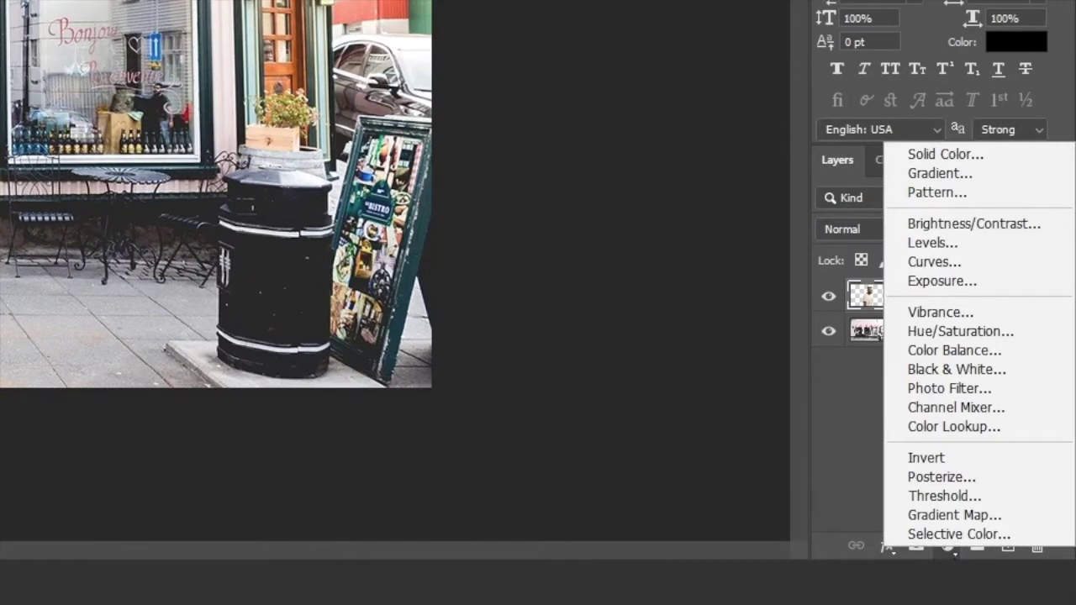
{"action": "left_click", "coordinate": [979, 332]}
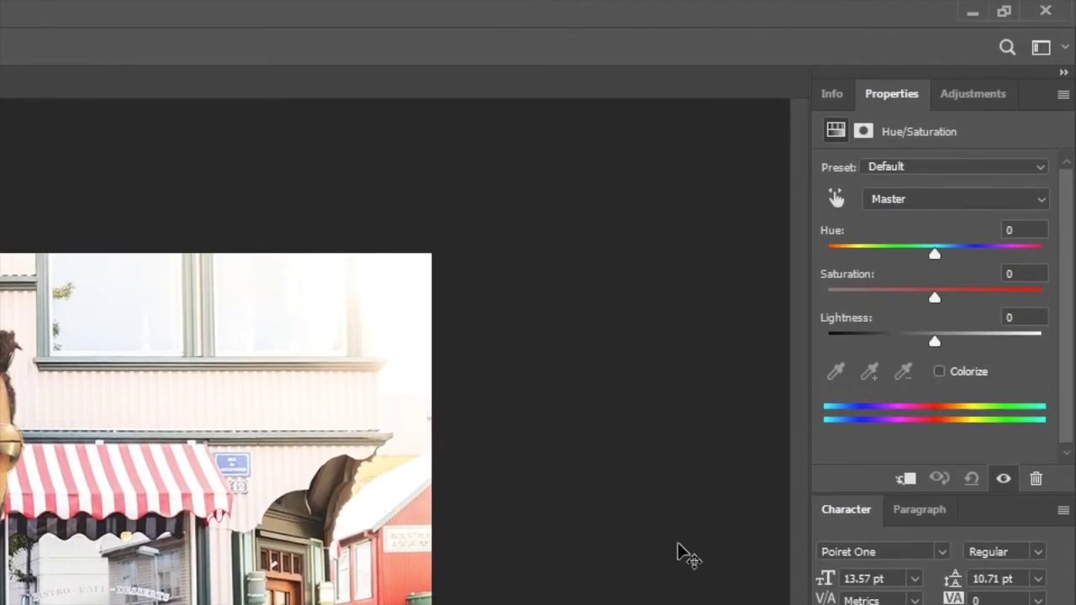
{"action": "left_click", "coordinate": [906, 479]}
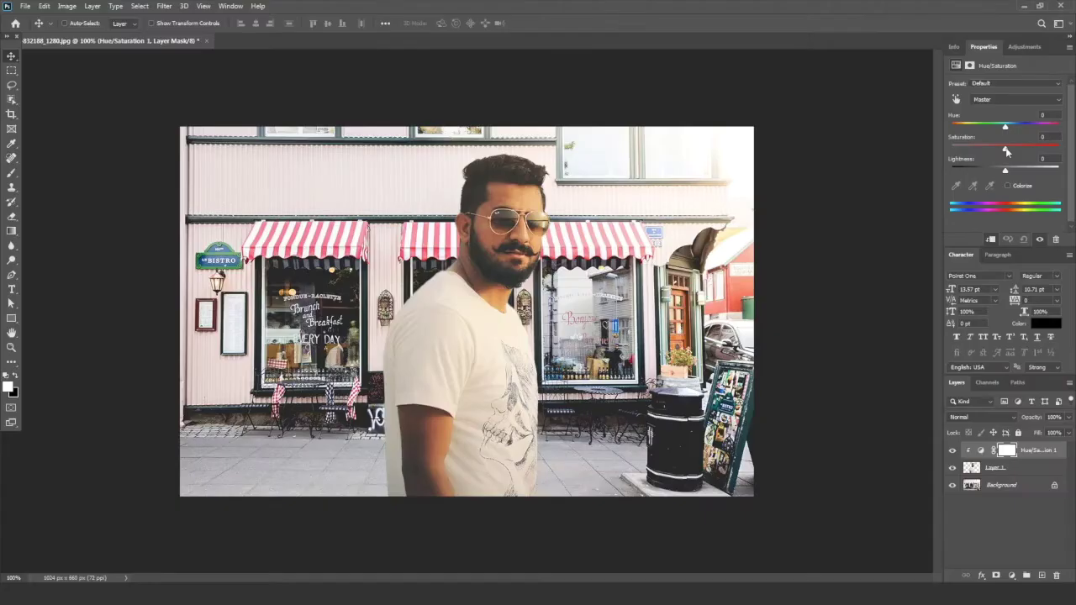
{"action": "mouse_move", "coordinate": [1004, 149]}
{"action": "left_mouse_down"}
{"action": "mouse_move", "coordinate": [969, 150]}
{"action": "mouse_move", "coordinate": [980, 150]}
{"action": "left_mouse_up"}
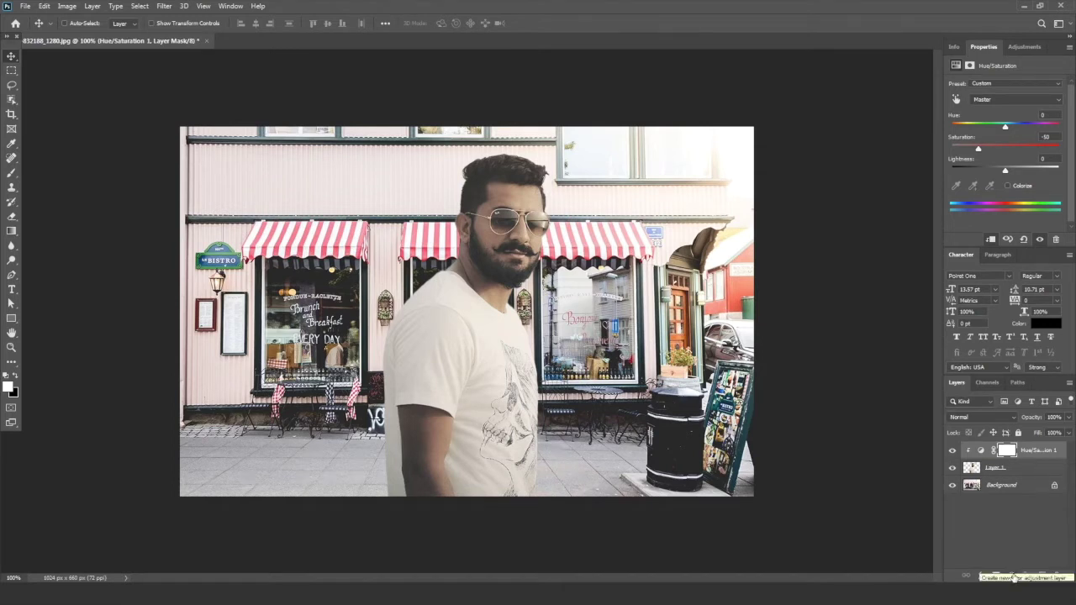
{"action": "left_click", "coordinate": [1013, 577]}
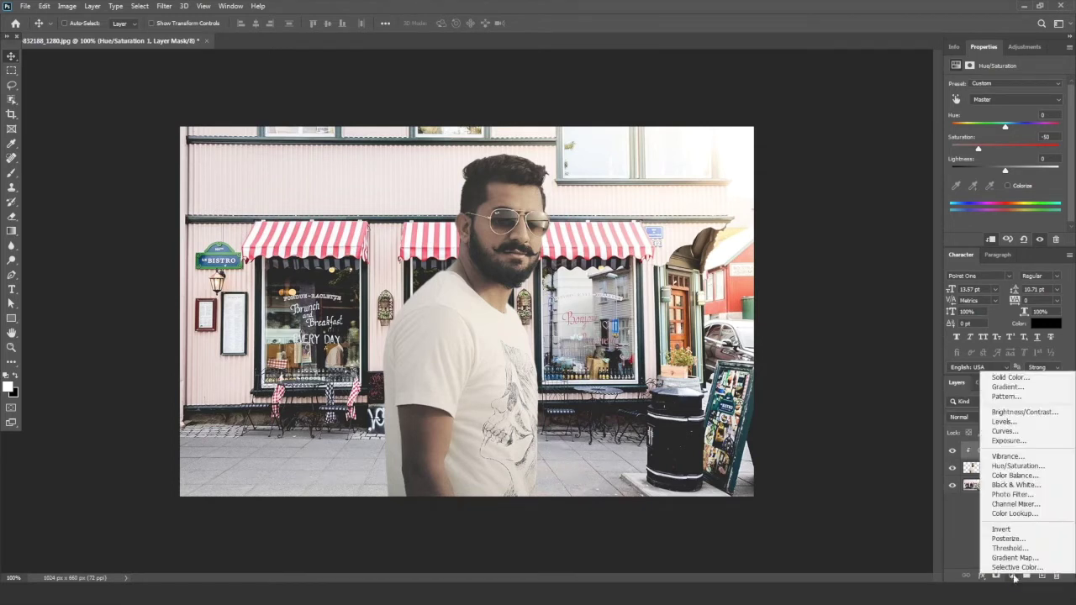
Clip a Selective Color adjustment to the man, setting Yellows' yellow to -70%
{"action": "left_click", "coordinate": [1014, 568]}
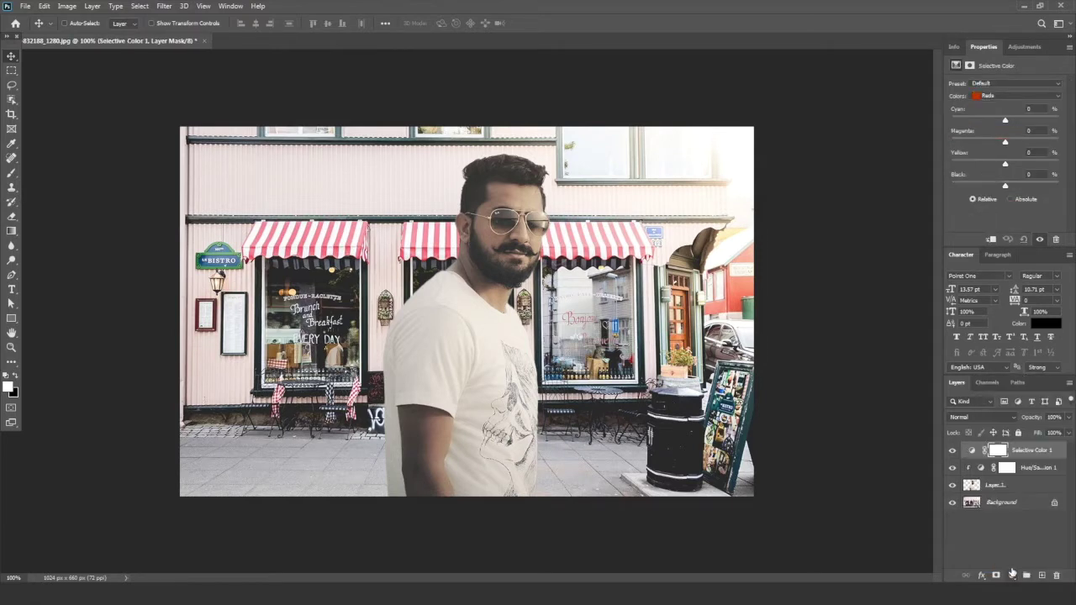
{"action": "left_click", "coordinate": [990, 240]}
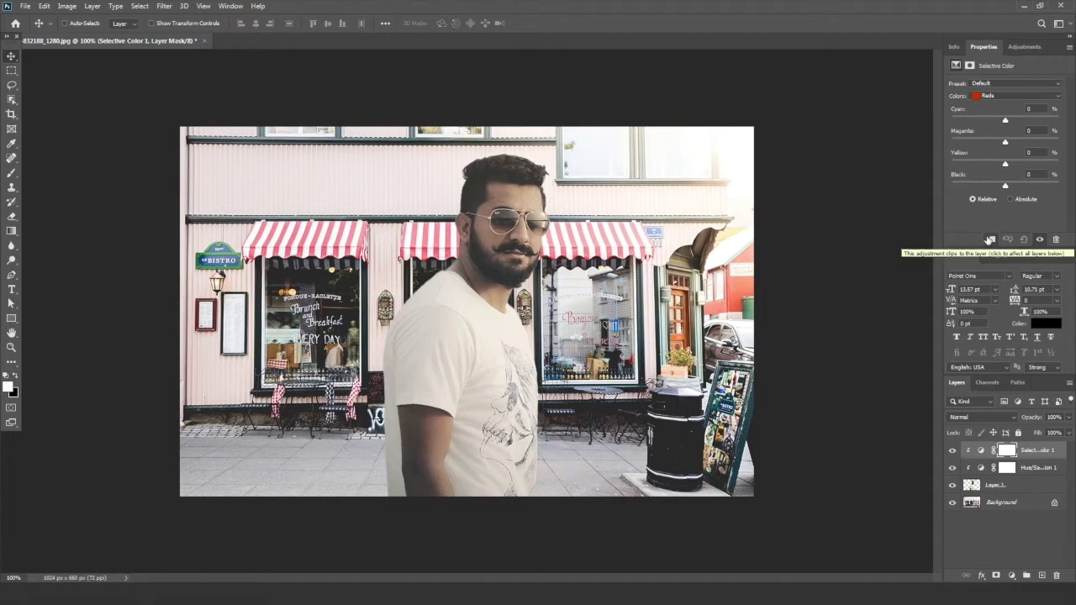
{"action": "left_click", "coordinate": [1026, 96]}
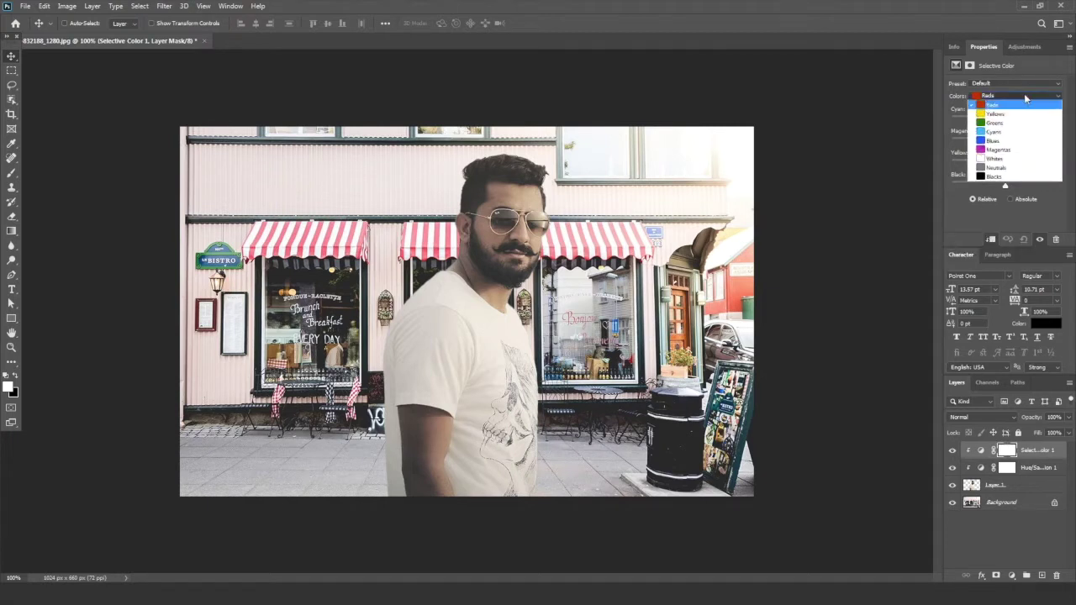
{"action": "left_click", "coordinate": [1012, 116]}
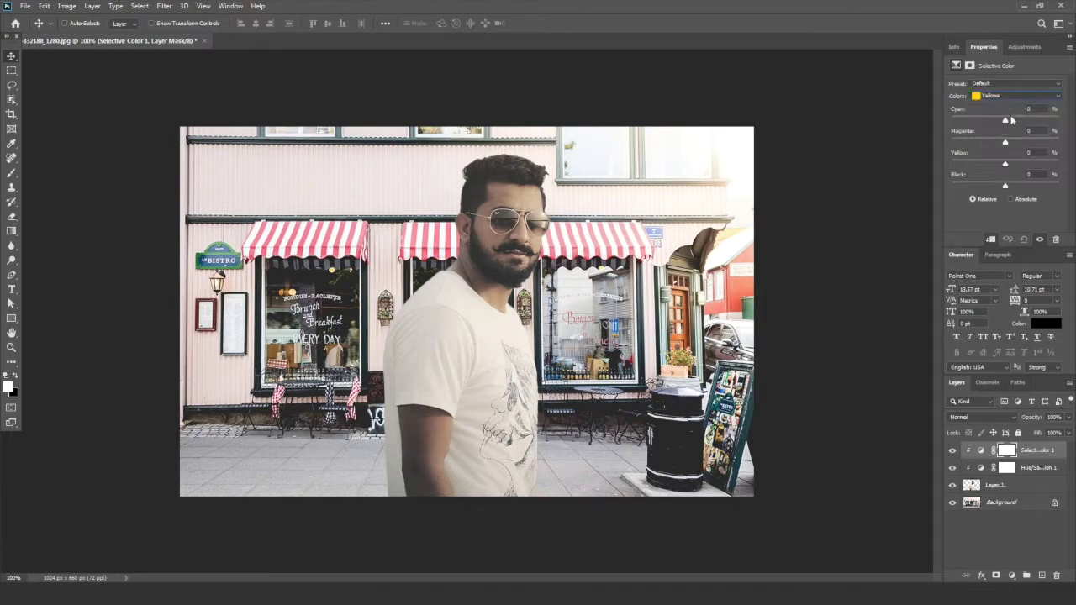
{"action": "left_click_drag", "start_coordinate": [1004, 164], "coordinate": [964, 168]}
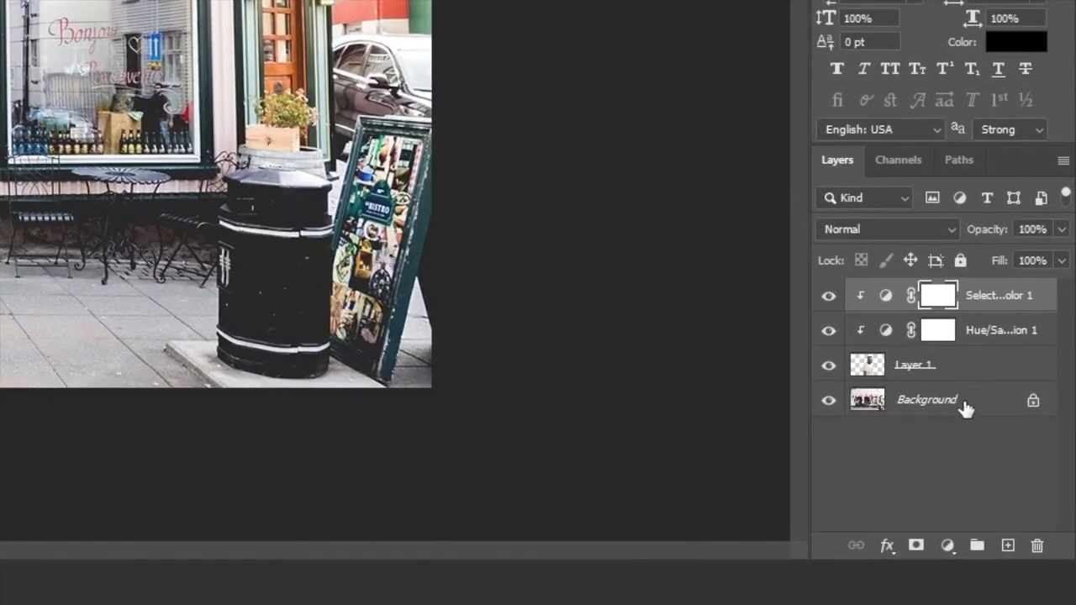
Unlock the storefront Background as Layer 0 and convert it to a smart object
{"action": "left_click", "coordinate": [966, 409]}
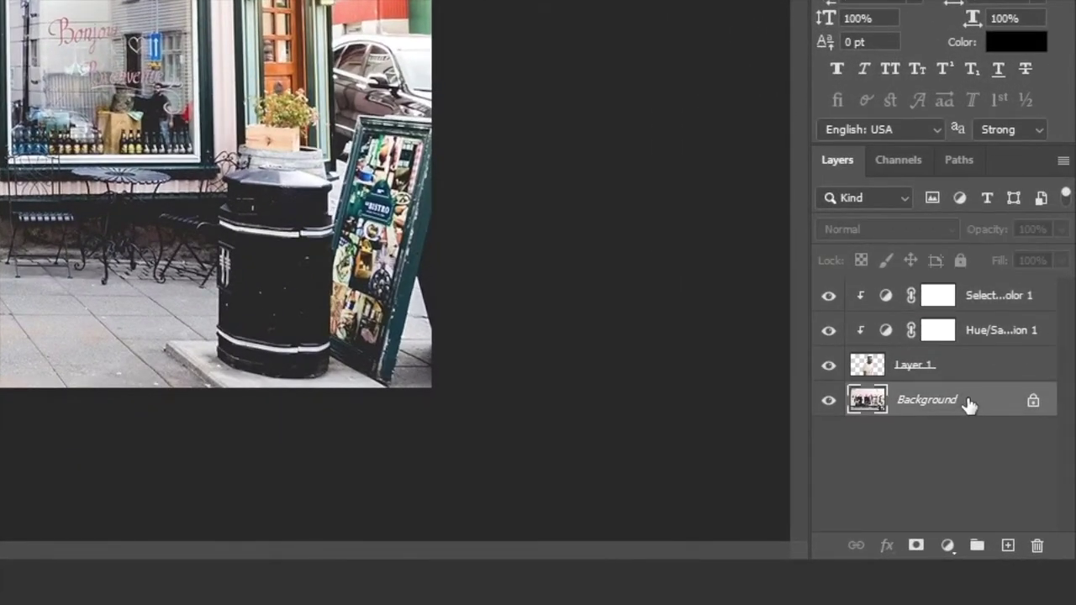
{"action": "left_click", "coordinate": [1034, 403]}
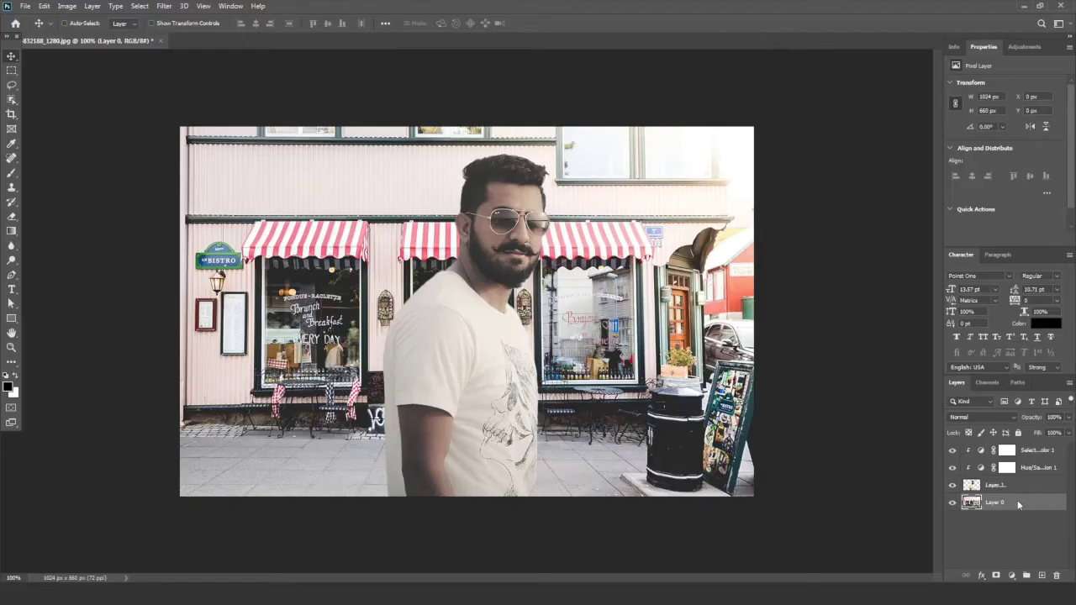
{"action": "right_click", "coordinate": [967, 400]}
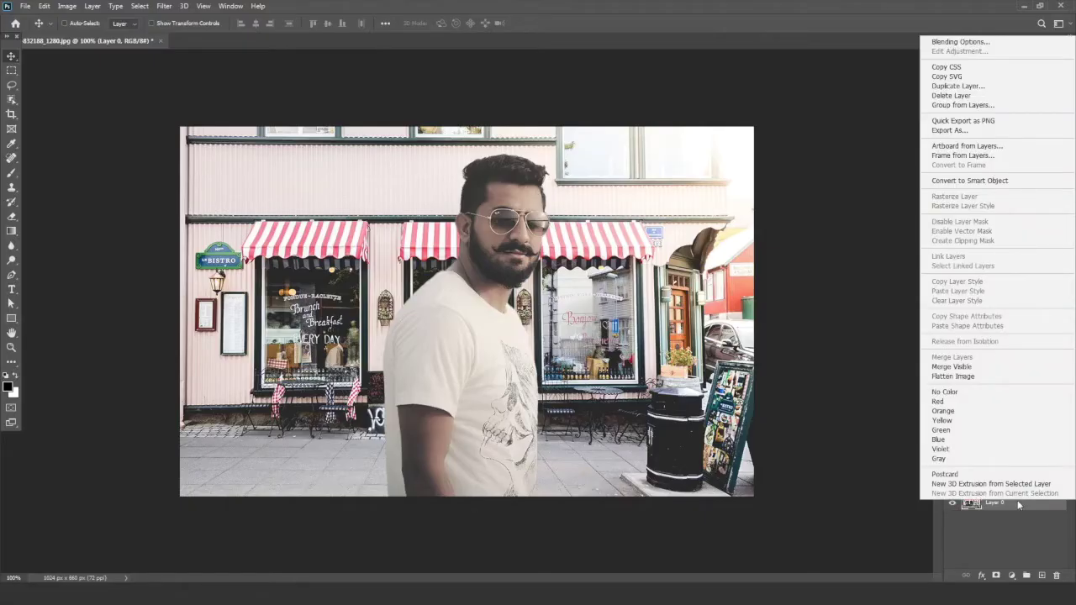
{"action": "left_click", "coordinate": [1021, 182]}
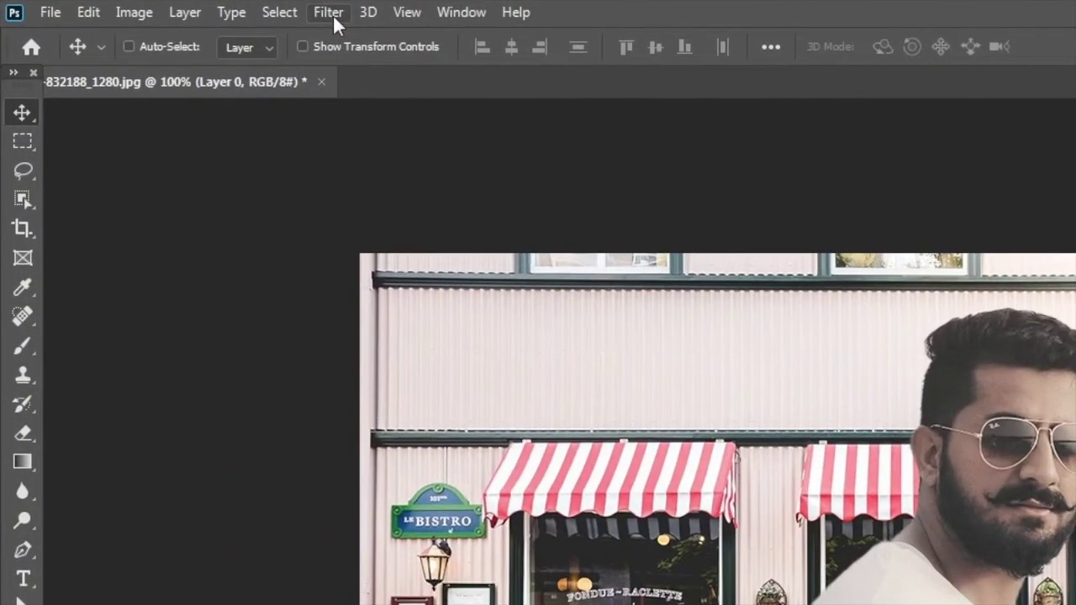
{"action": "left_click", "coordinate": [171, 7]}
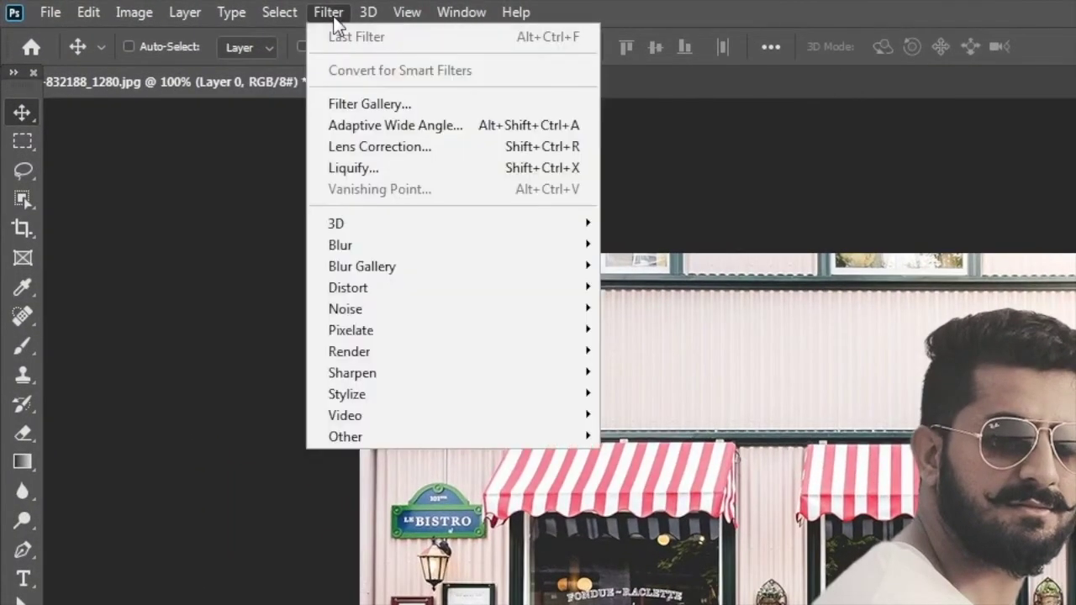
{"action": "mouse_move", "coordinate": [454, 245]}
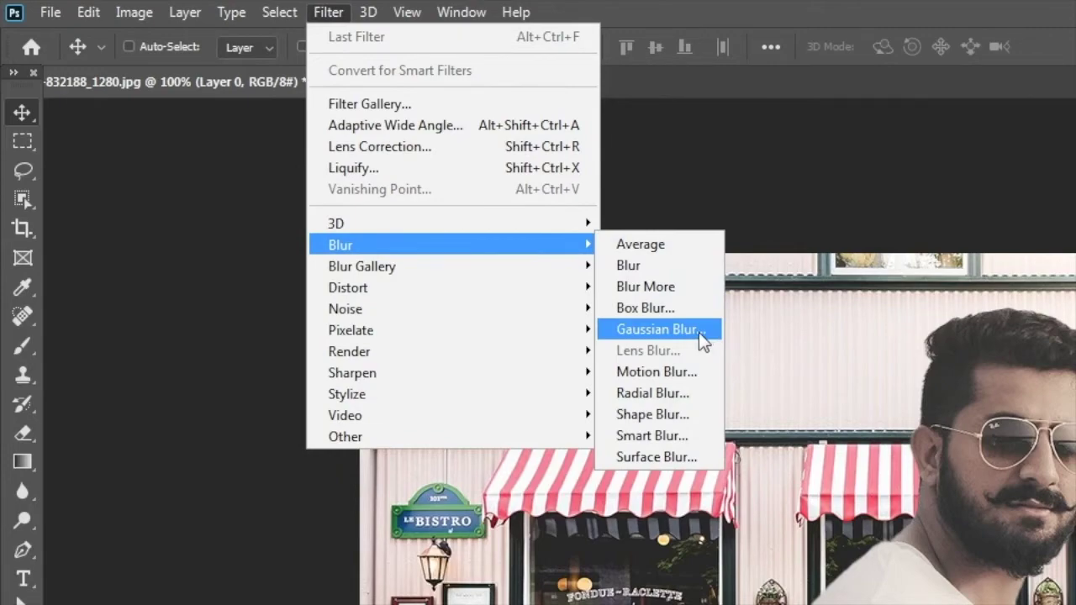
Apply a Gaussian Blur smart filter of about 2.7 pixels to the storefront
{"action": "left_click", "coordinate": [698, 332]}
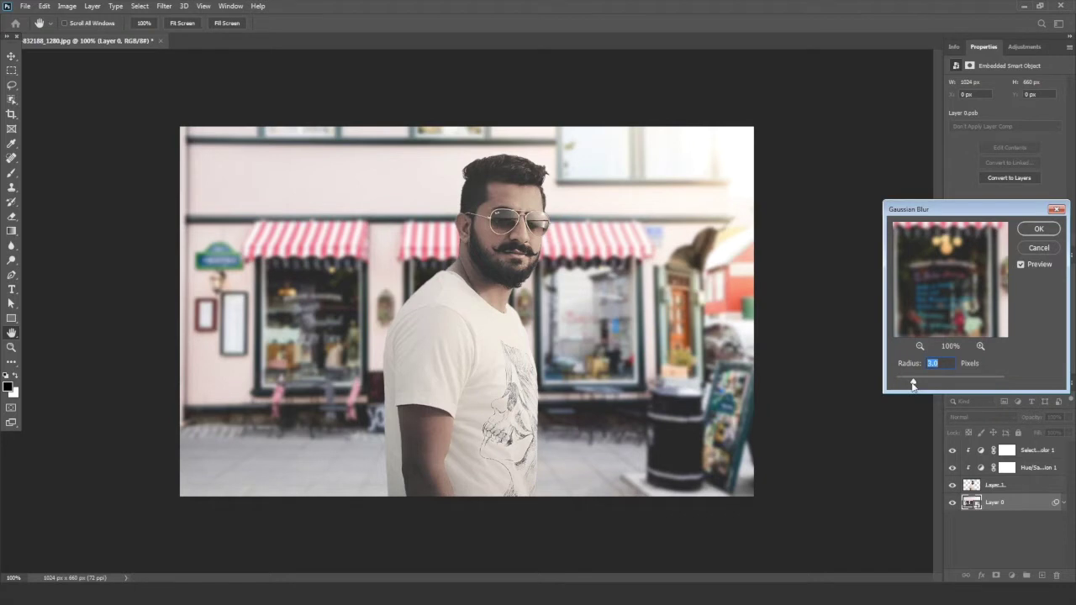
{"action": "left_click_drag", "start_coordinate": [913, 385], "coordinate": [915, 384]}
{"action": "left_click_drag", "start_coordinate": [914, 384], "coordinate": [912, 383]}
{"action": "left_click", "coordinate": [912, 383]}
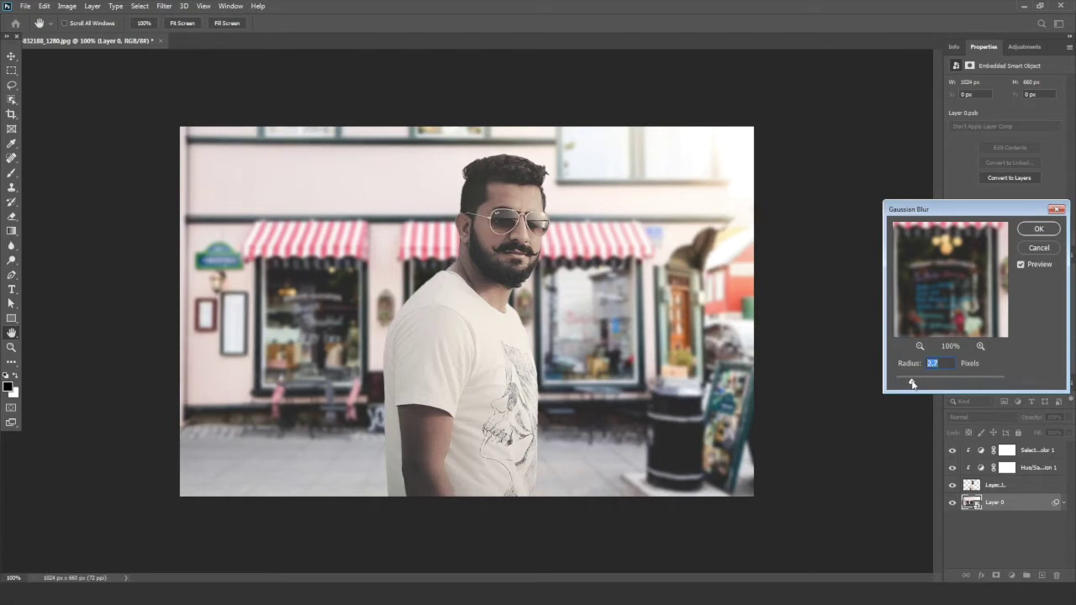
{"action": "left_click", "coordinate": [1046, 230]}
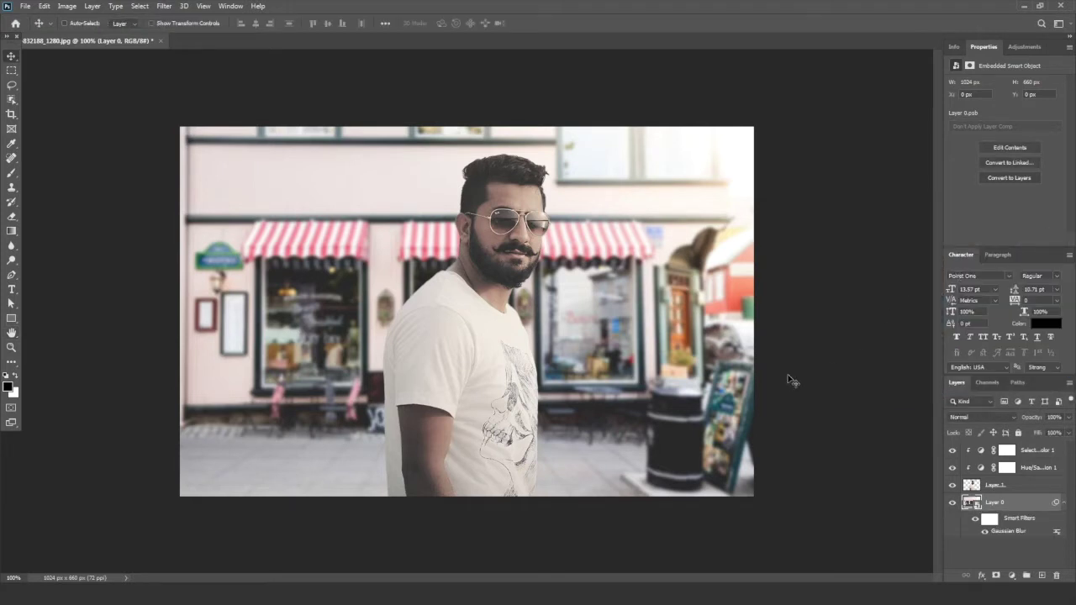
{"action": "left_click", "coordinate": [1048, 452]}
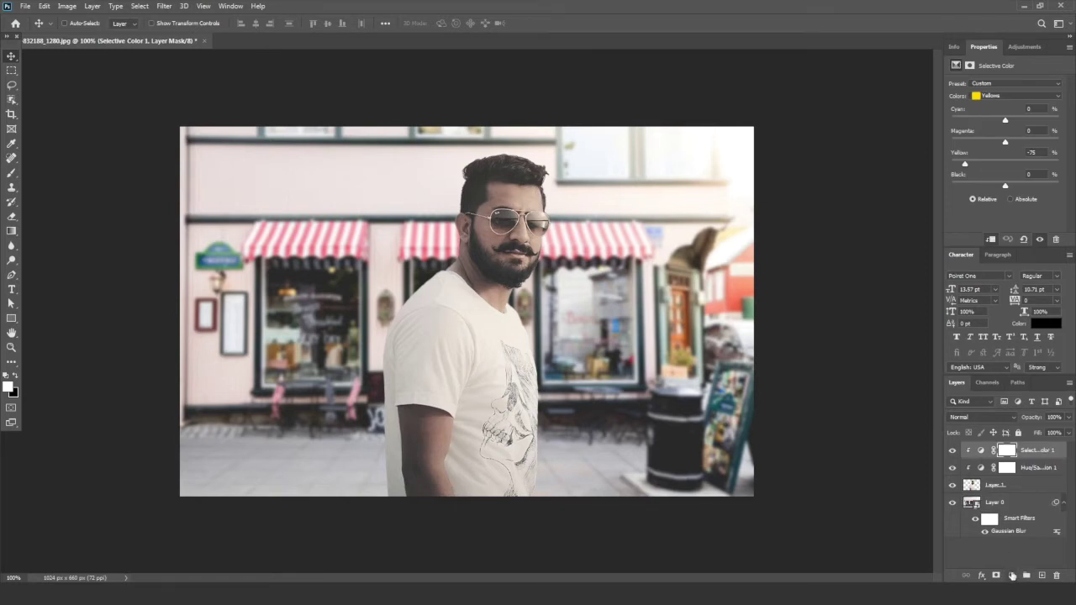
Add a Gradient fill layer with Radial style and Reverse checked
{"action": "left_click", "coordinate": [1012, 575]}
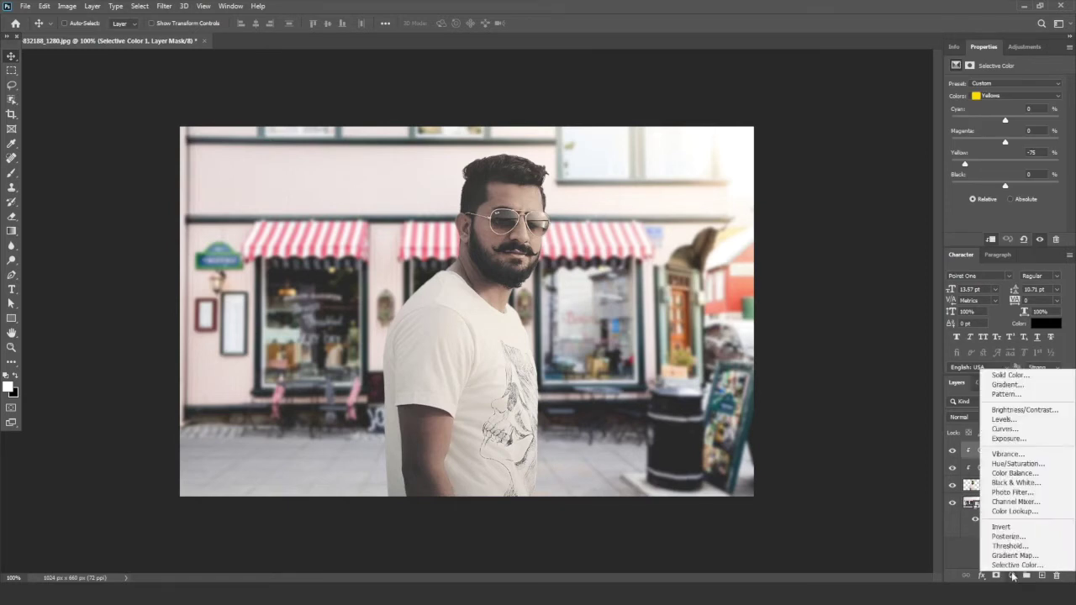
{"action": "left_click", "coordinate": [1005, 385]}
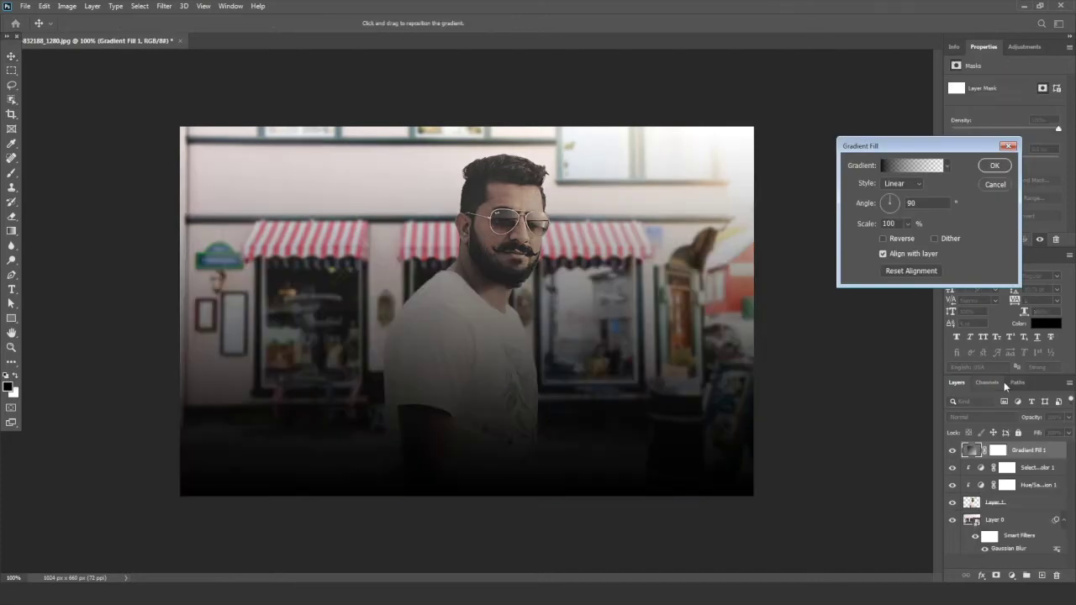
{"action": "left_click", "coordinate": [906, 184]}
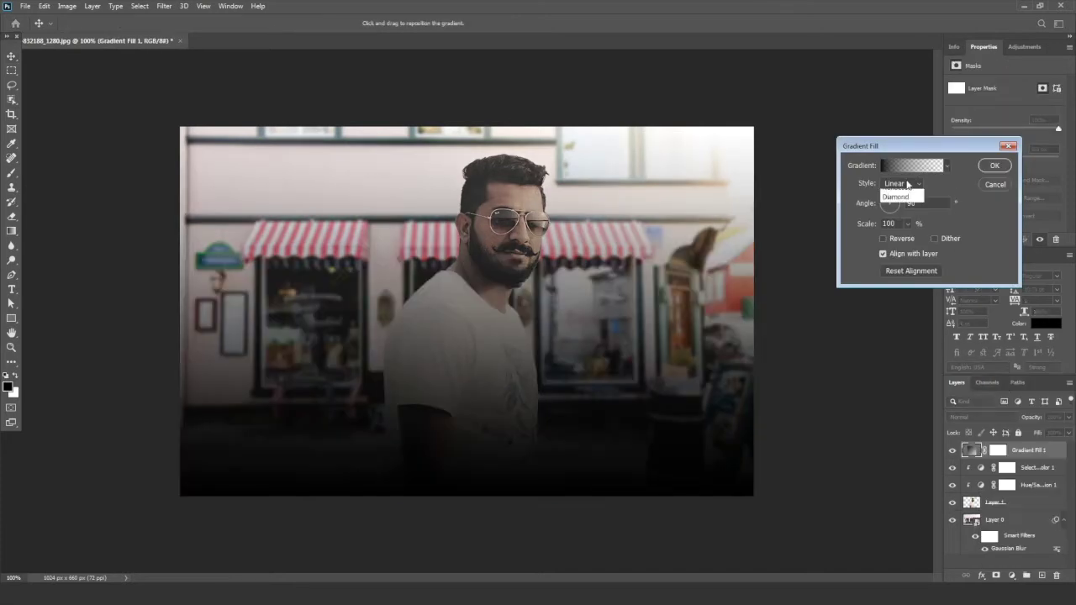
{"action": "left_click", "coordinate": [902, 204]}
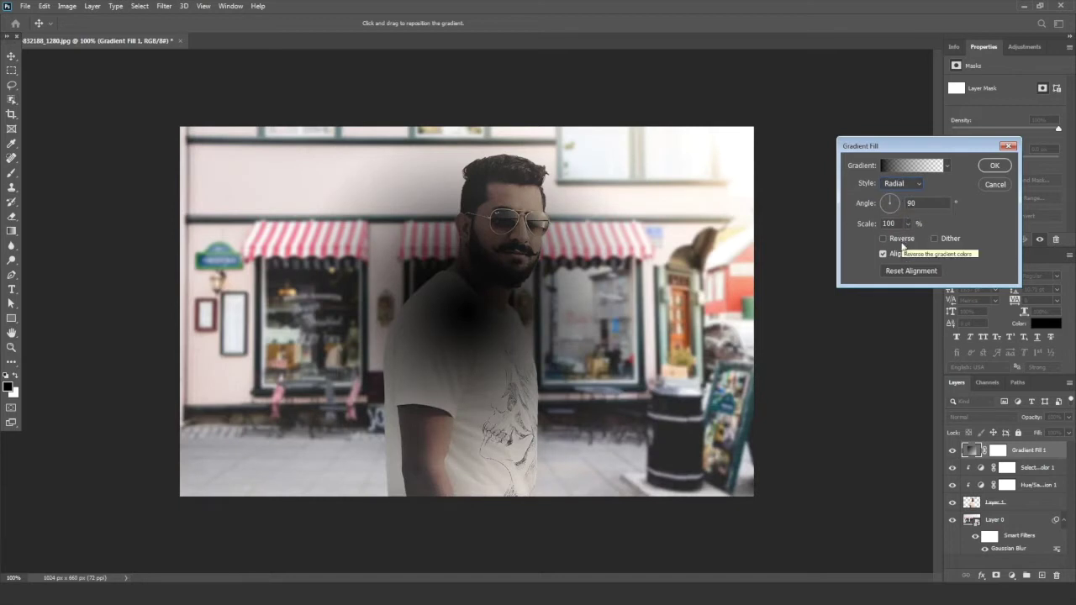
{"action": "left_click", "coordinate": [902, 240]}
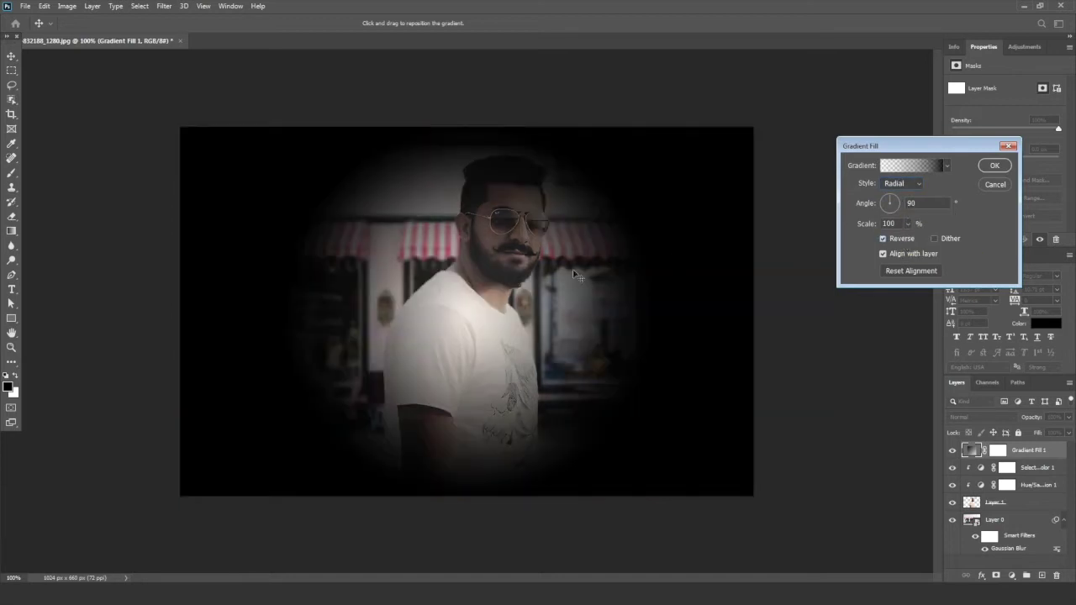
Shift the vignette centre up and right and enlarge its scale to 495%
{"action": "left_click_drag", "start_coordinate": [488, 328], "coordinate": [629, 229]}
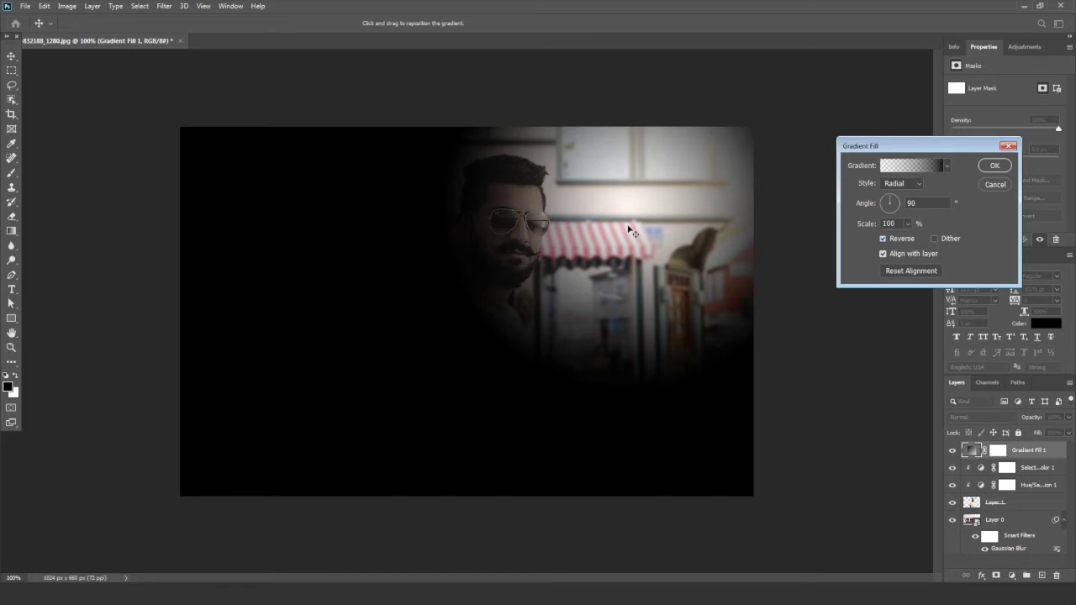
{"action": "left_click", "coordinate": [908, 226]}
{"action": "left_click_drag", "start_coordinate": [910, 242], "coordinate": [928, 240]}
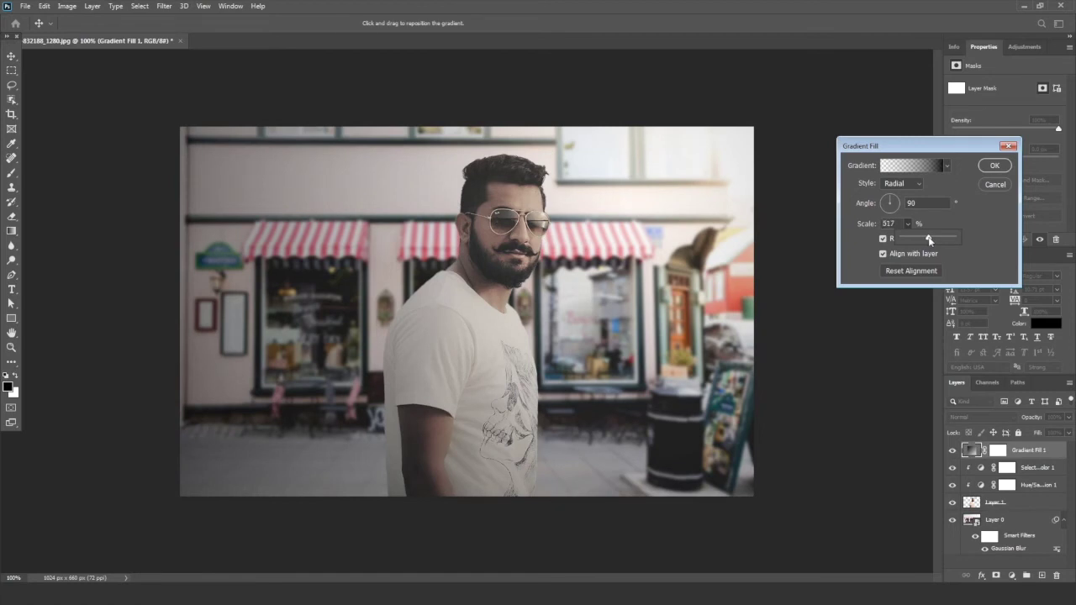
{"action": "left_click", "coordinate": [986, 169]}
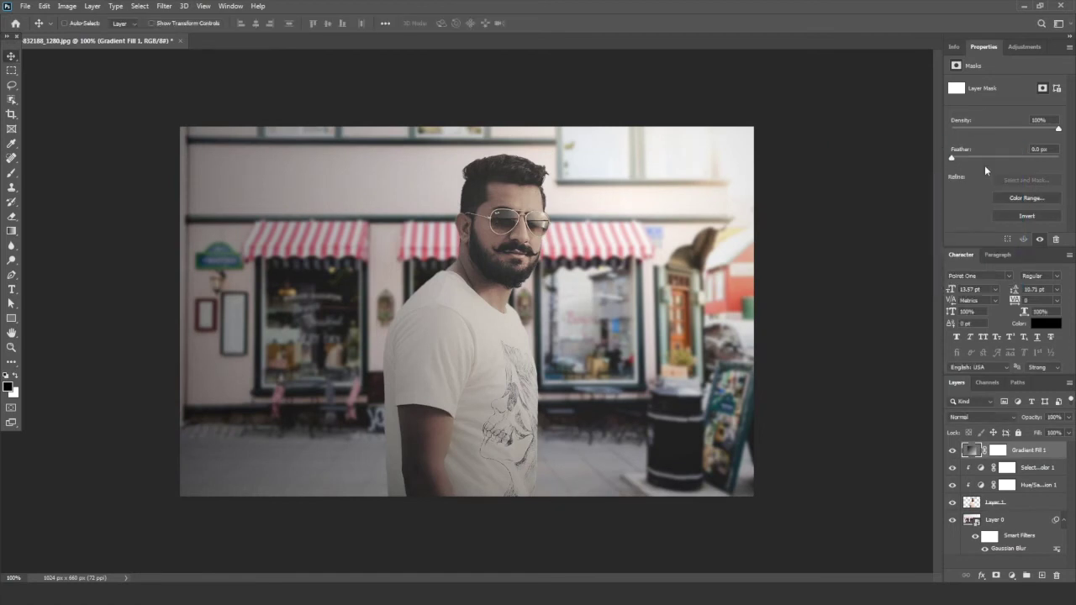
Change Gradient Fill 1's blend mode from Normal to Overlay
{"action": "left_click", "coordinate": [973, 421]}
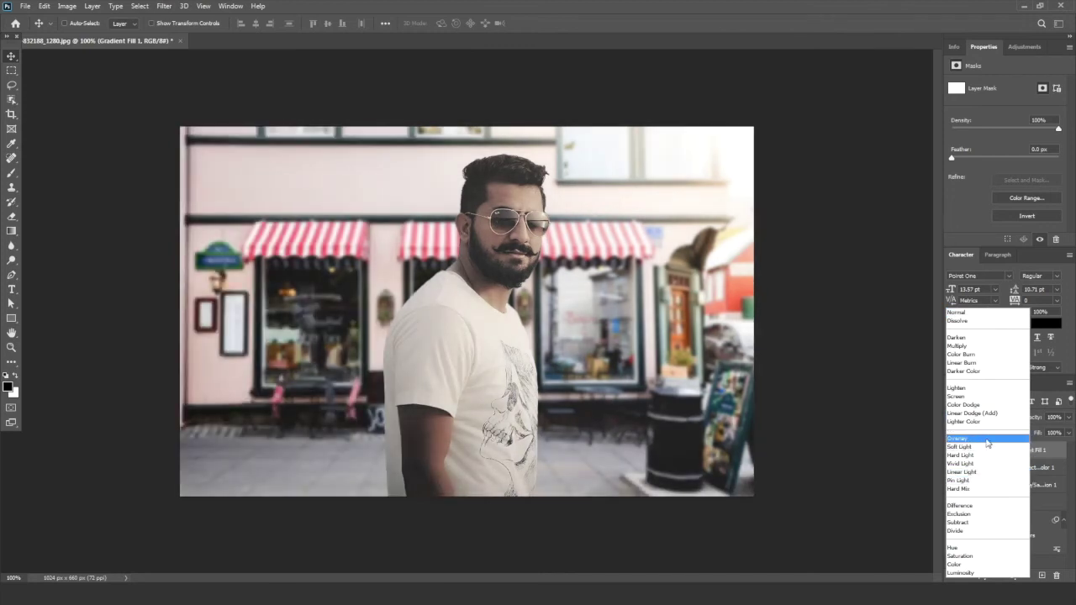
{"action": "left_click", "coordinate": [988, 443]}
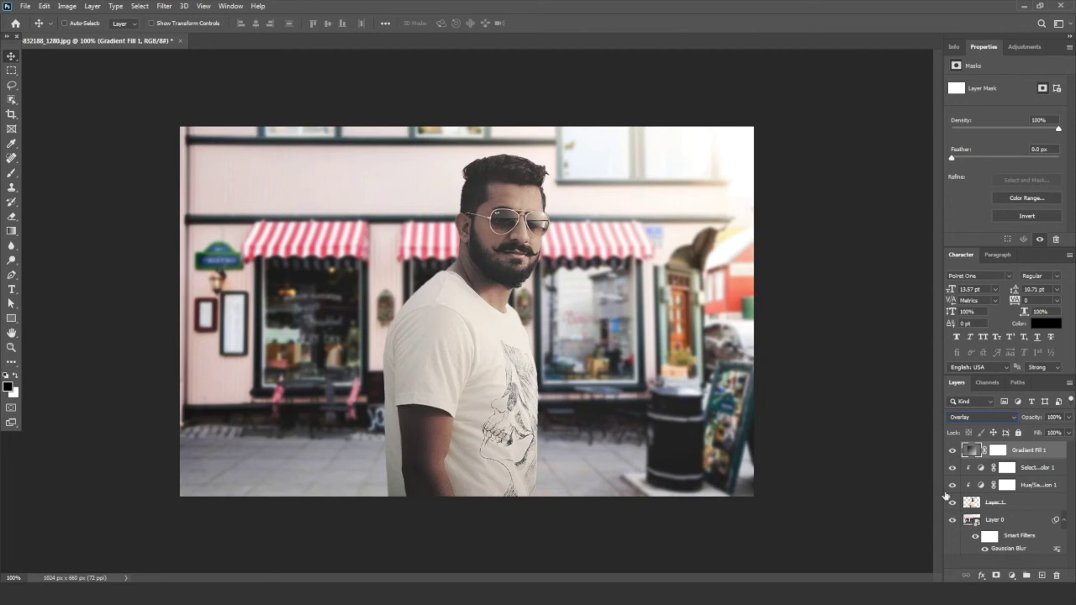
{"action": "left_click", "coordinate": [1012, 576]}
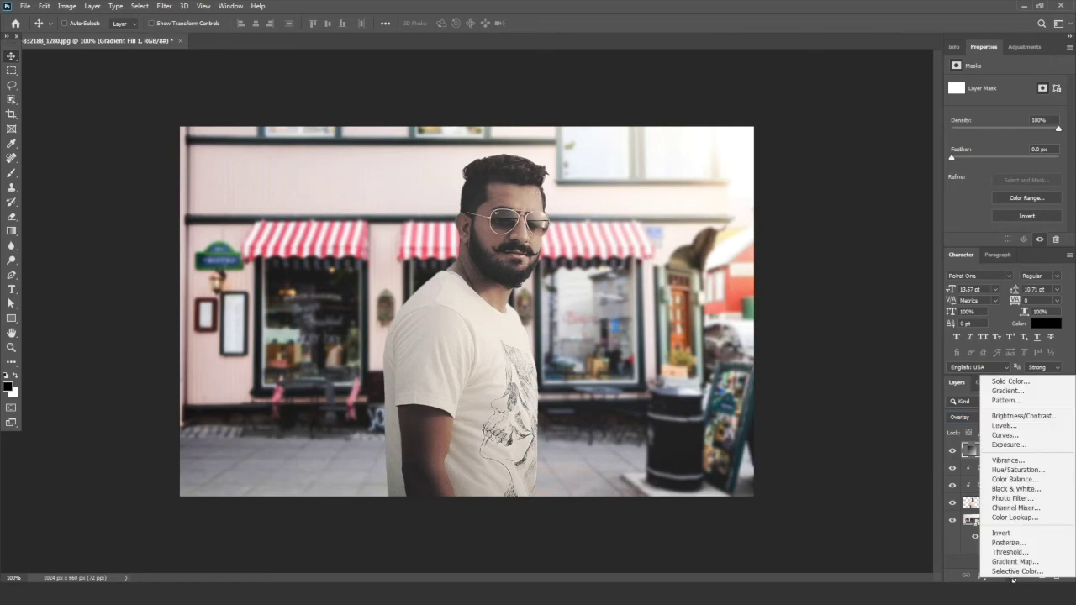